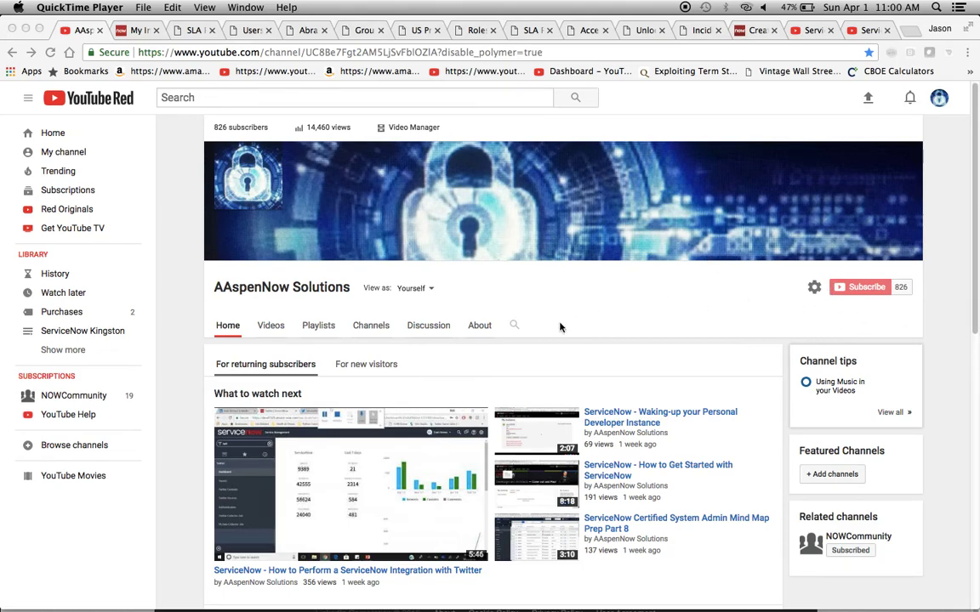
View the created playlists of the AAspenNow Solutions YouTube channel.
left_click(319, 331)
left_click(319, 328)
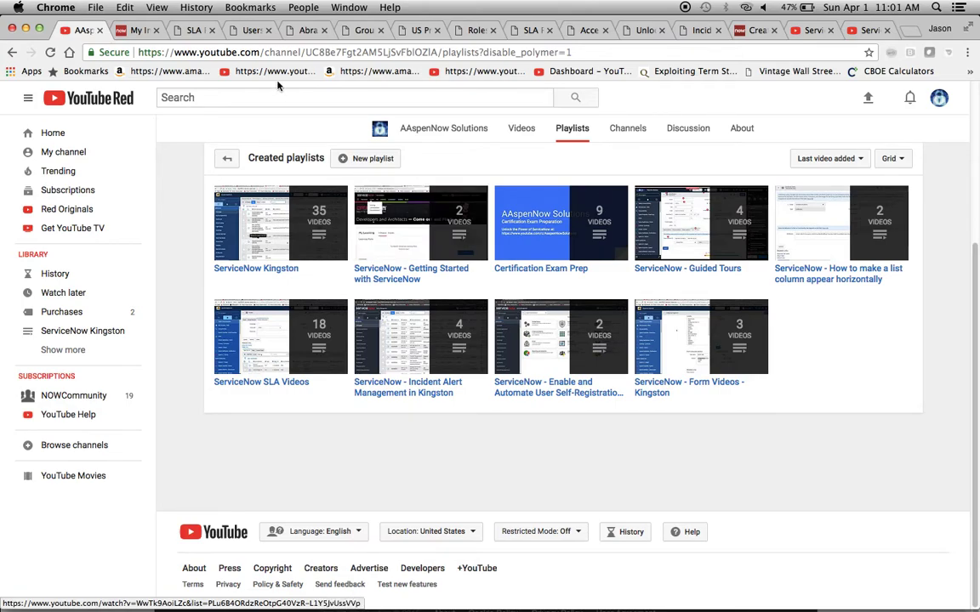
Switch to the ServiceNow instance and view the Users list under System Security.
left_click(188, 31)
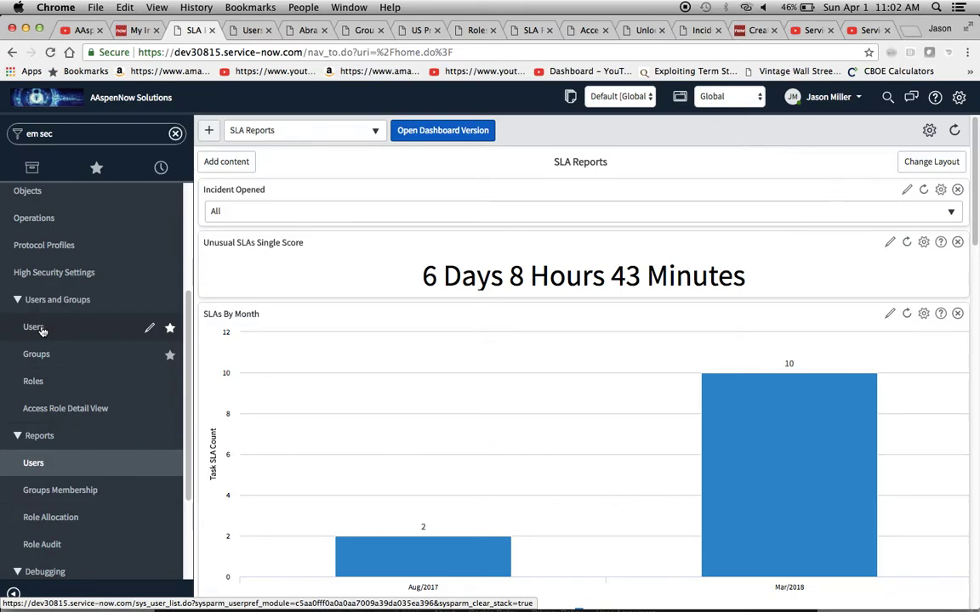
left_click(249, 32)
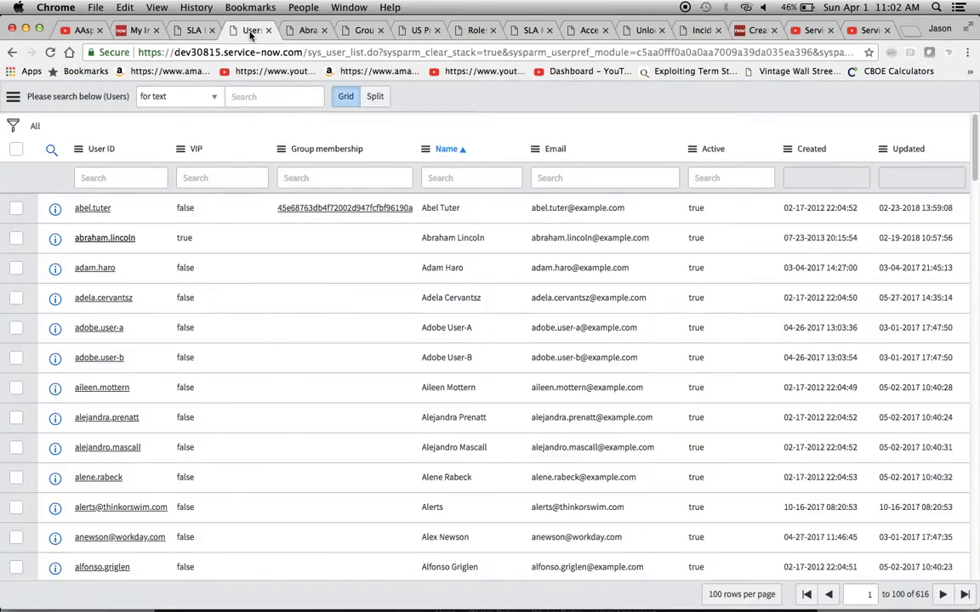
left_click(181, 31)
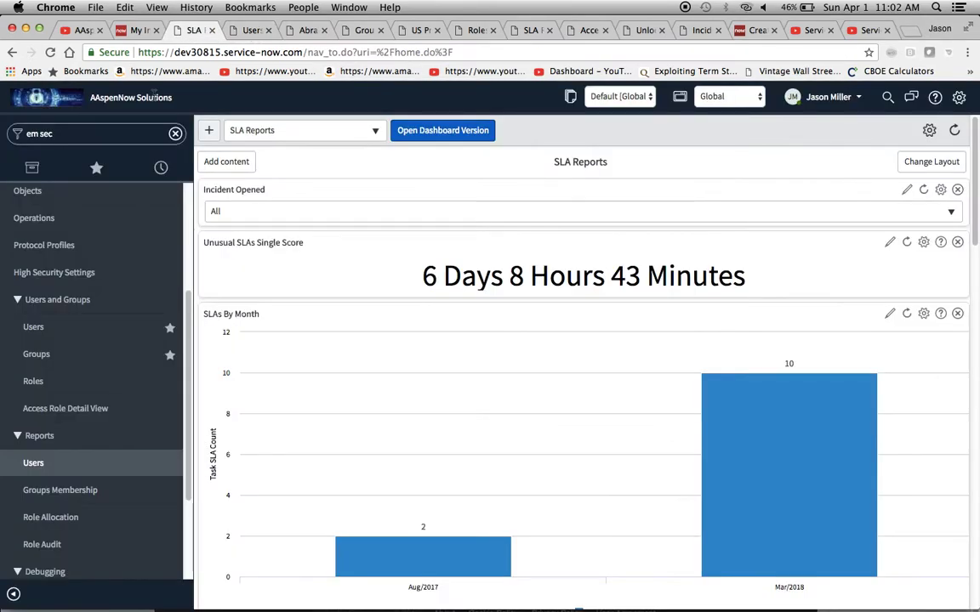
left_click(246, 30)
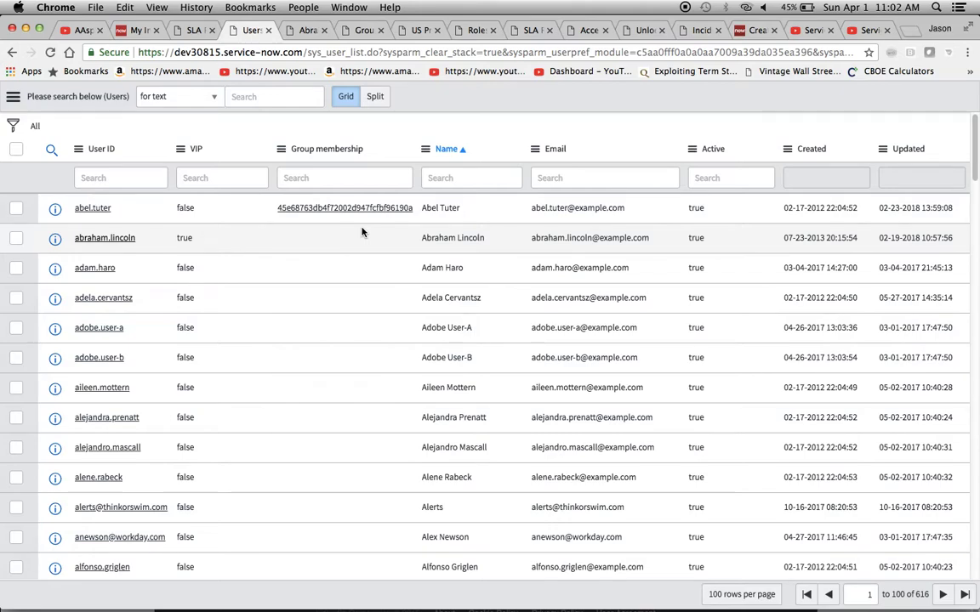
Examine the Abraham Lincoln user record, including its assigned roles and group memberships.
left_click(307, 29)
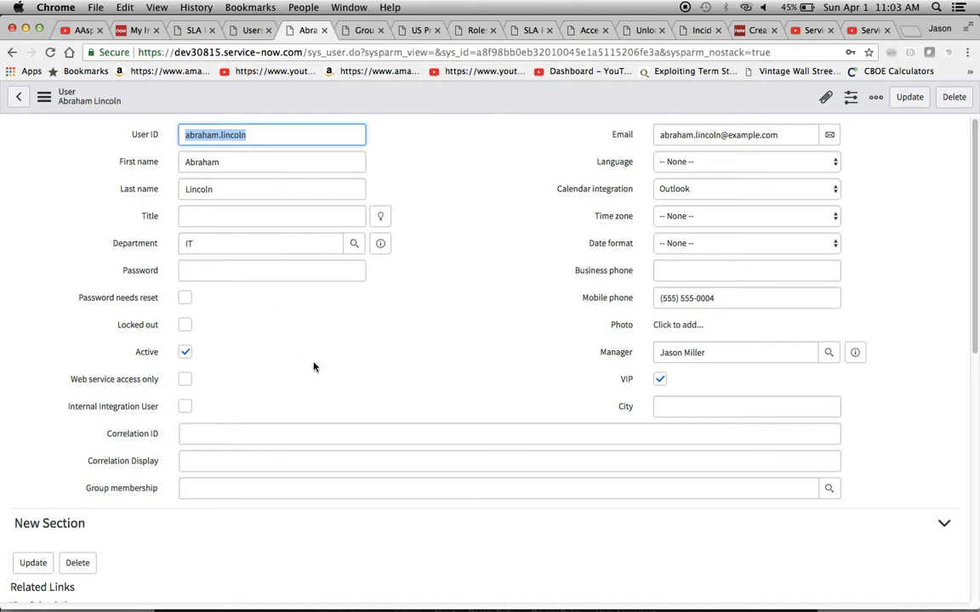
scroll(313, 367, "down", 3)
scroll(313, 366, "up", 3)
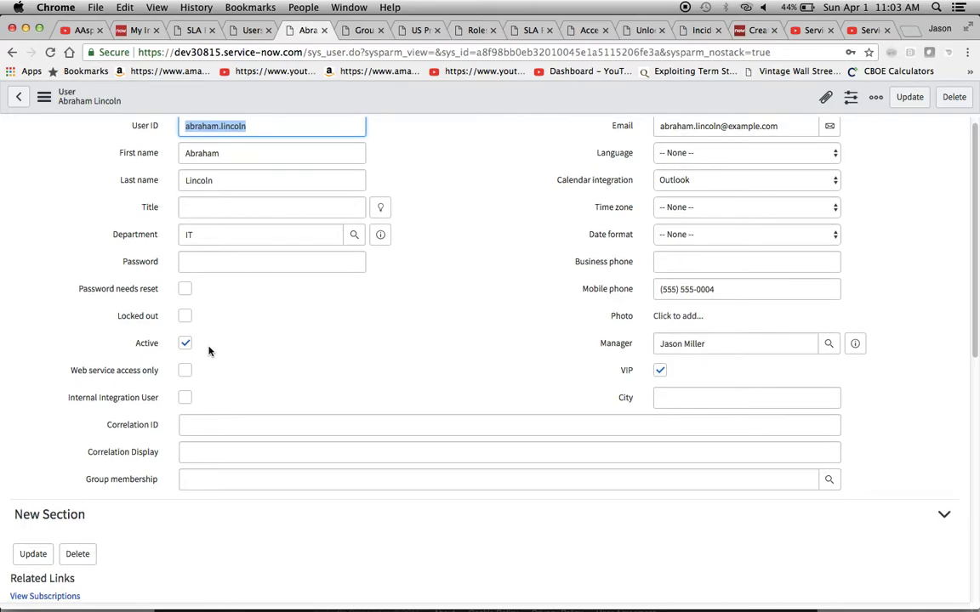
scroll(209, 350, "down", 5)
scroll(210, 350, "down", 3)
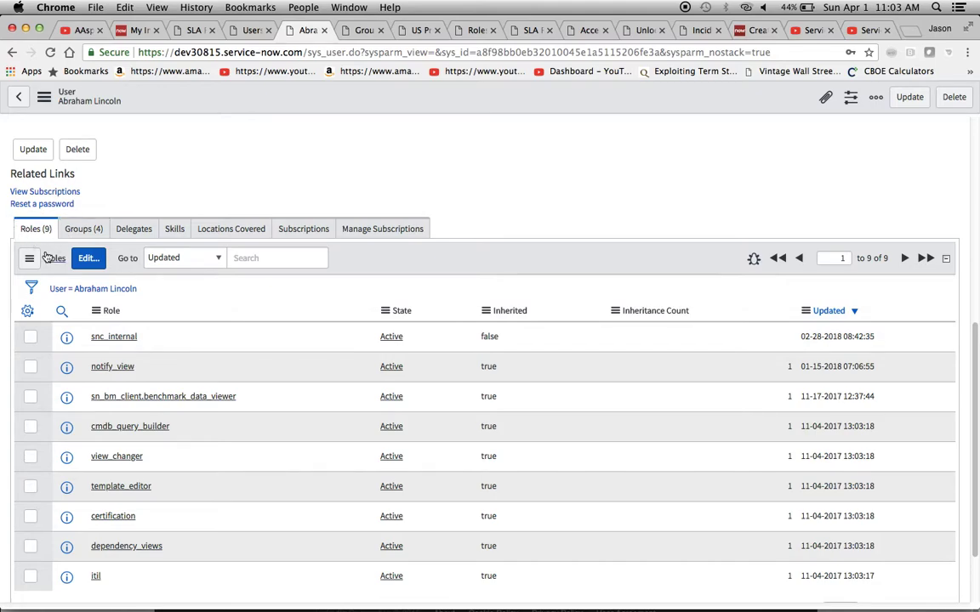
left_click(83, 232)
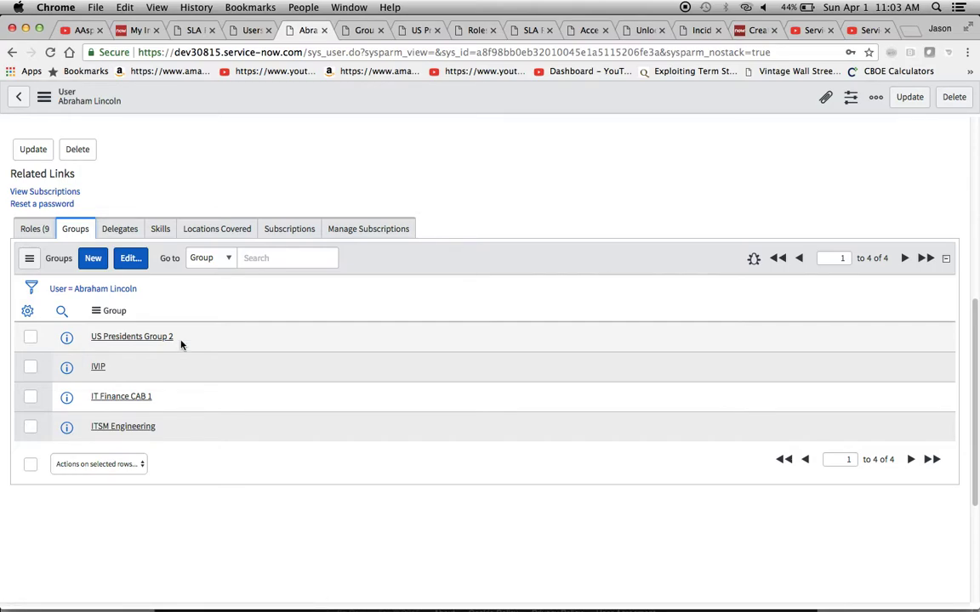
View the Groups list and examine the members of US Presidents Group 2.
left_click(193, 29)
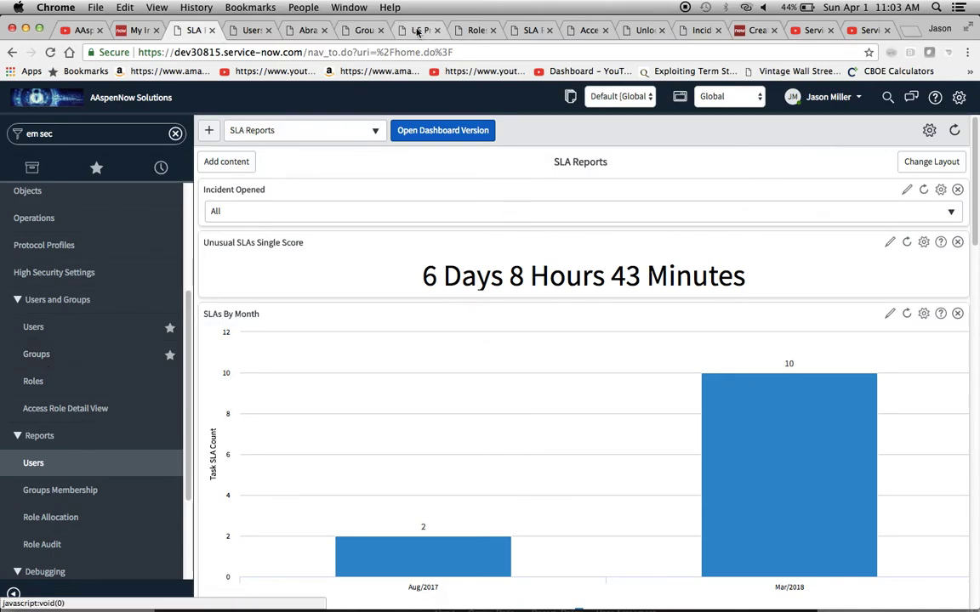
left_click(356, 32)
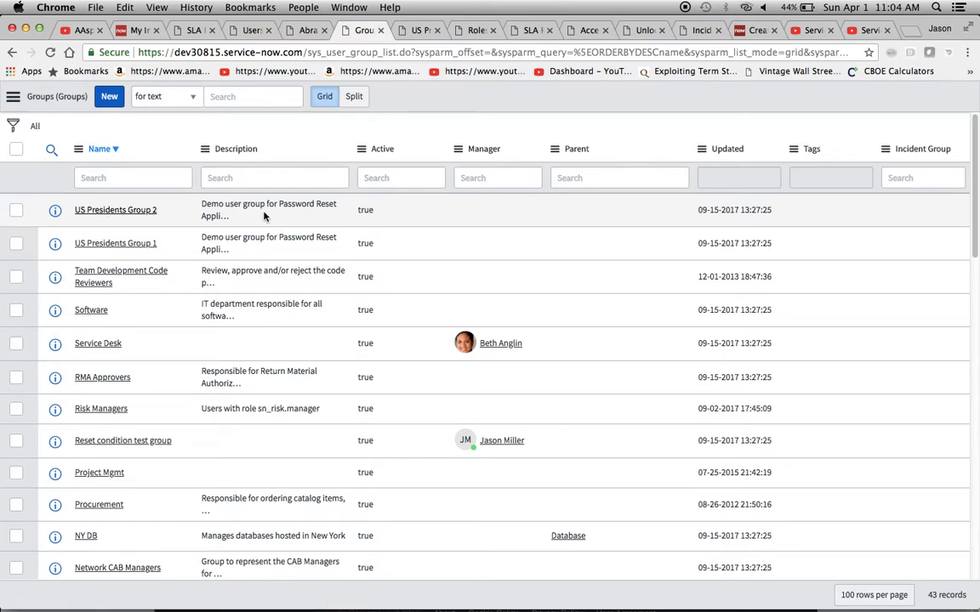
left_click(417, 31)
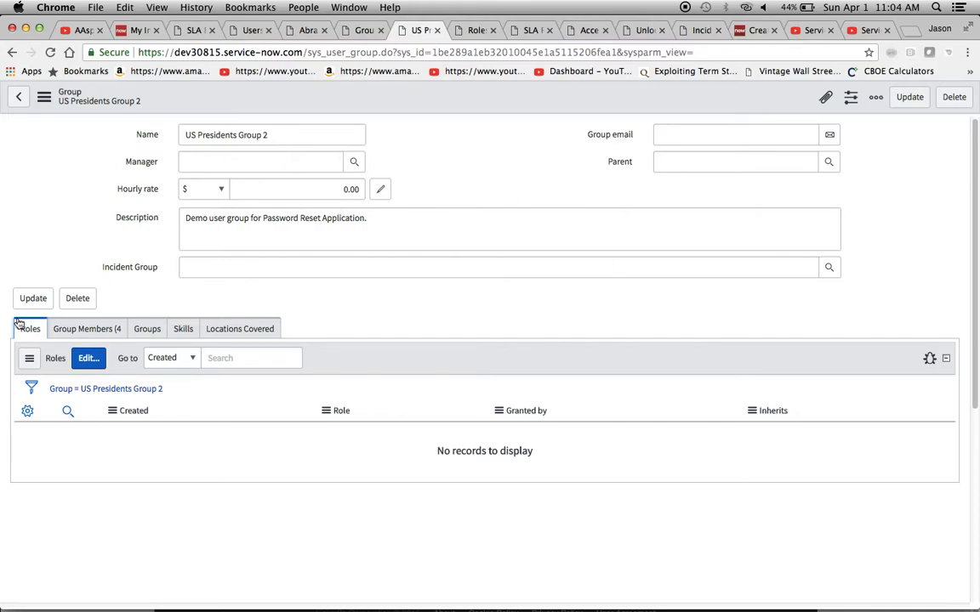
left_click(73, 330)
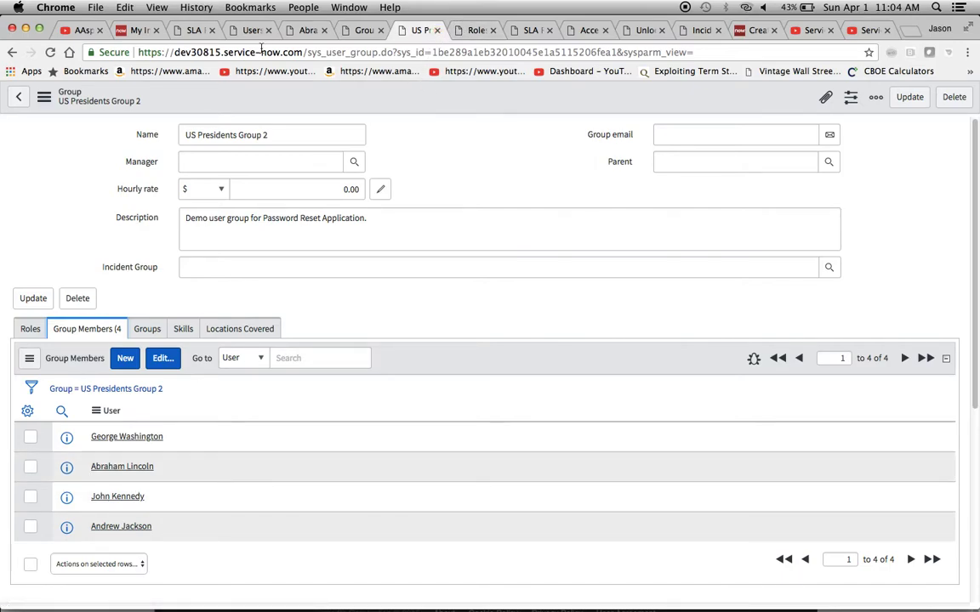
Review the Roles list and filter out the roles whose Elevated privilege is false.
left_click(187, 29)
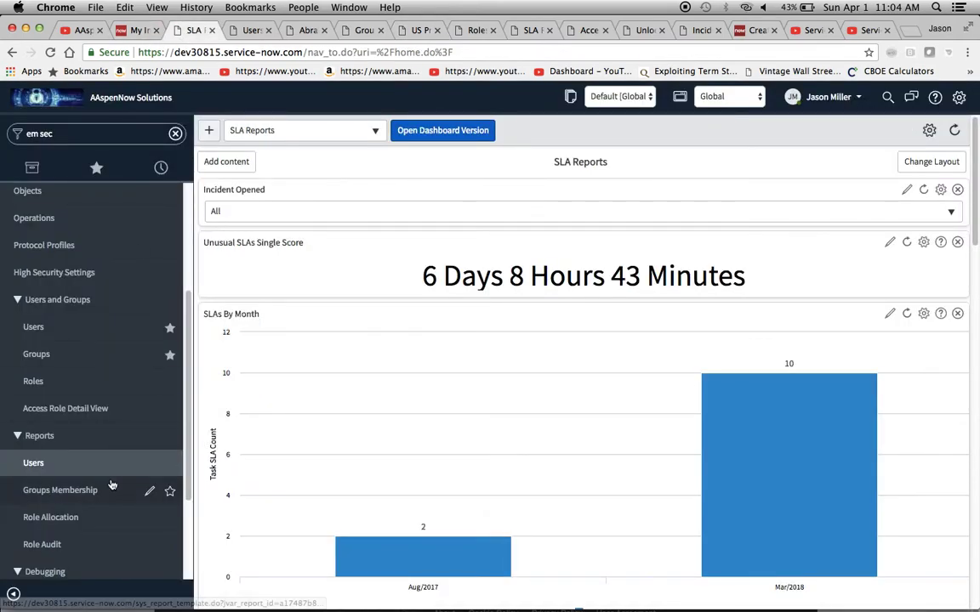
left_click(476, 30)
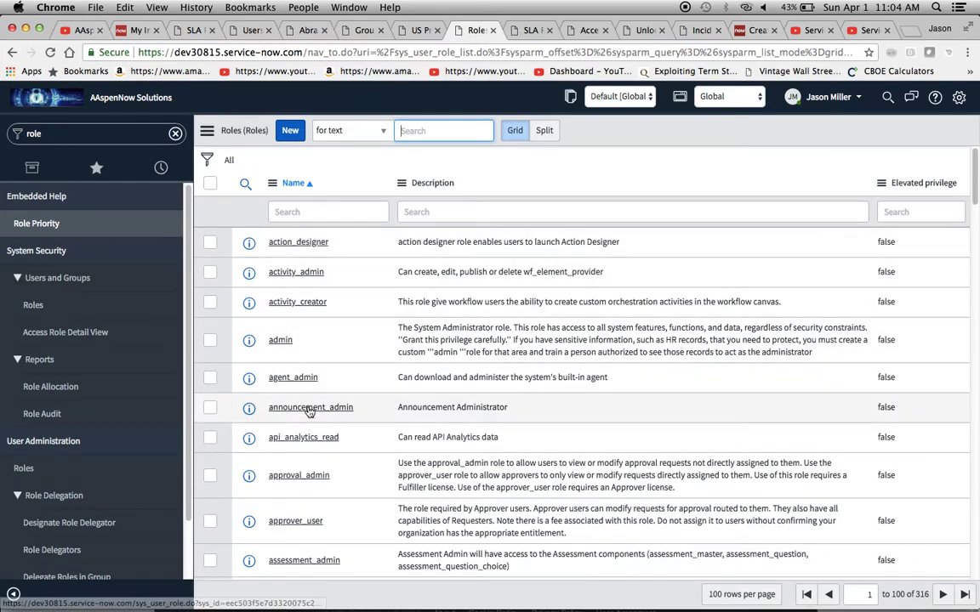
scroll(339, 322, "down", 2)
scroll(339, 322, "up", 2)
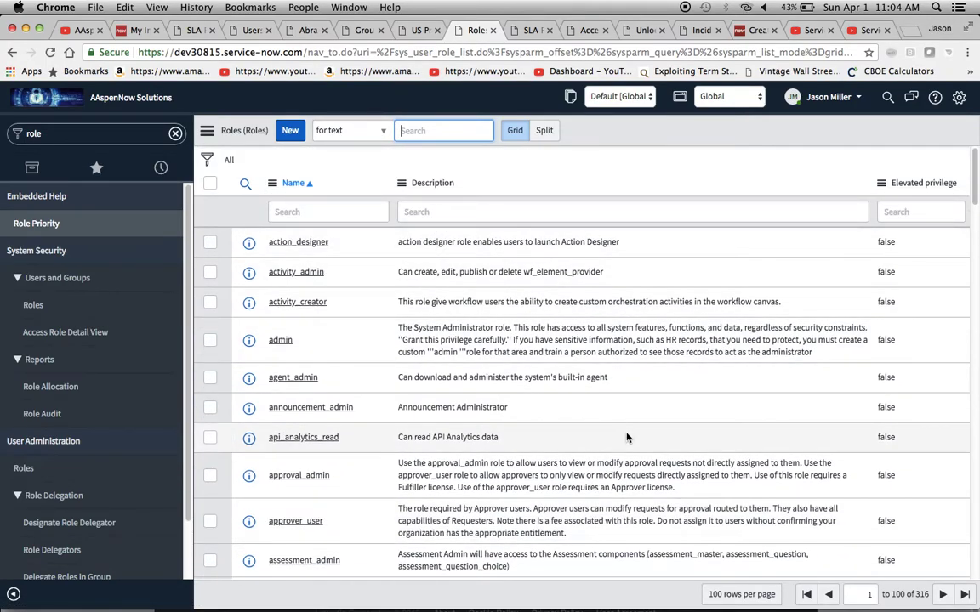
scroll(626, 434, "down", 3)
scroll(626, 434, "down", 3)
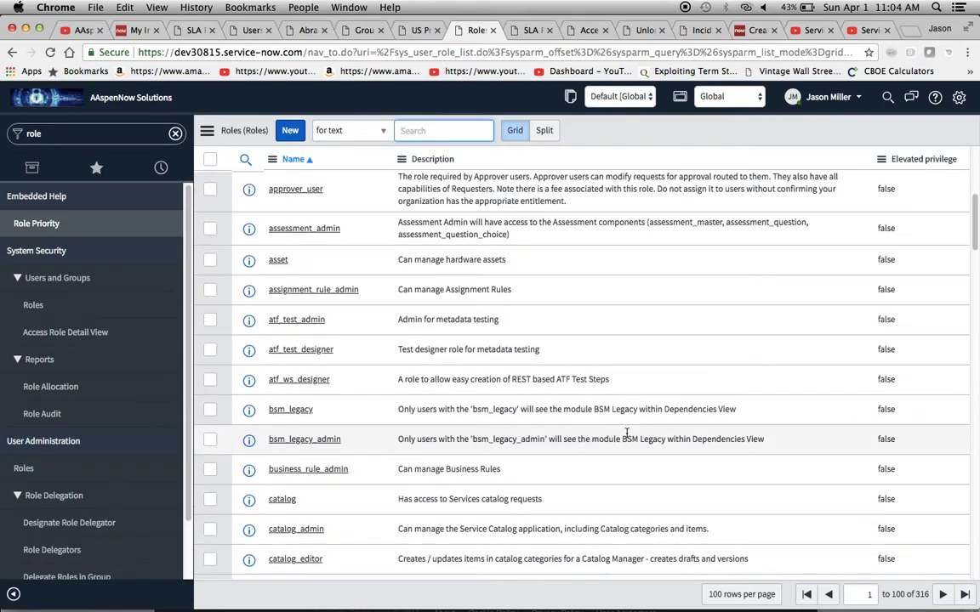
scroll(626, 437, "up", 5)
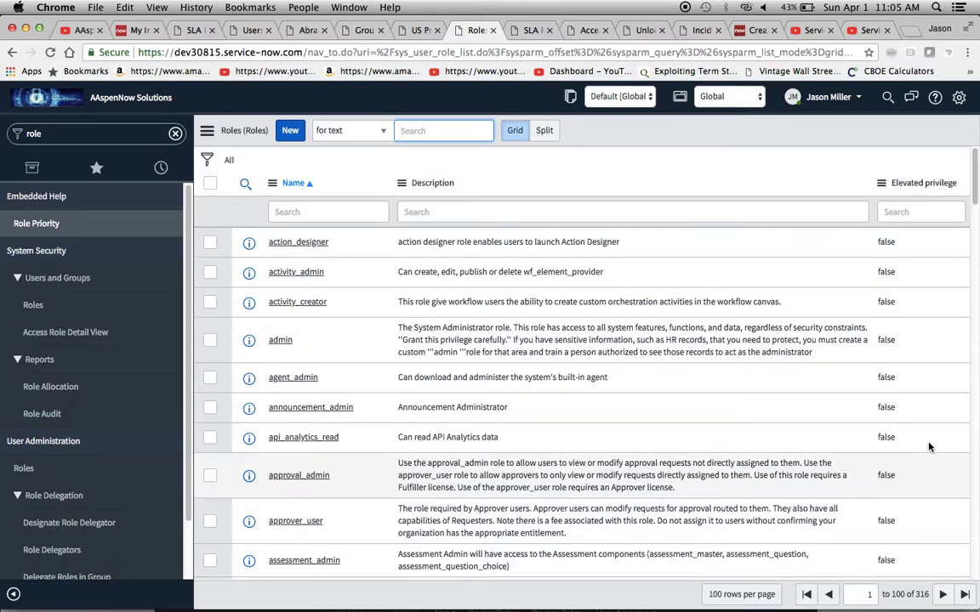
right_click(884, 244)
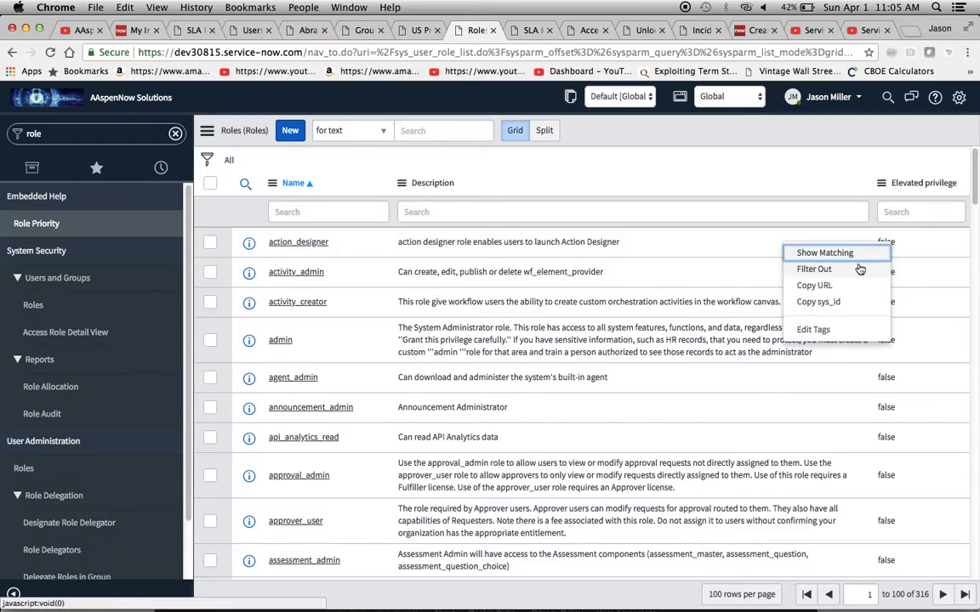
left_click(806, 267)
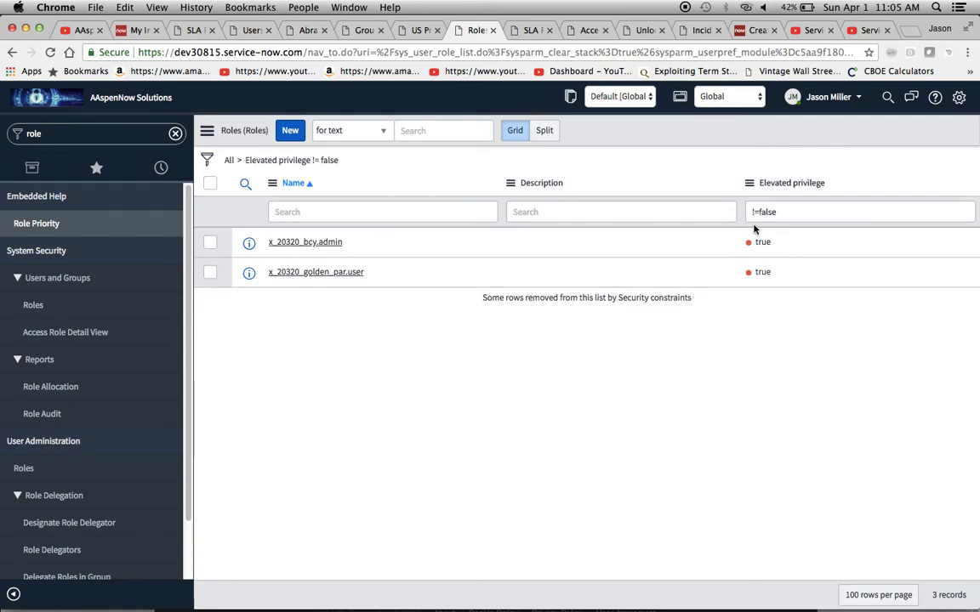
Elevate the current session with the security_admin role.
left_click(825, 96)
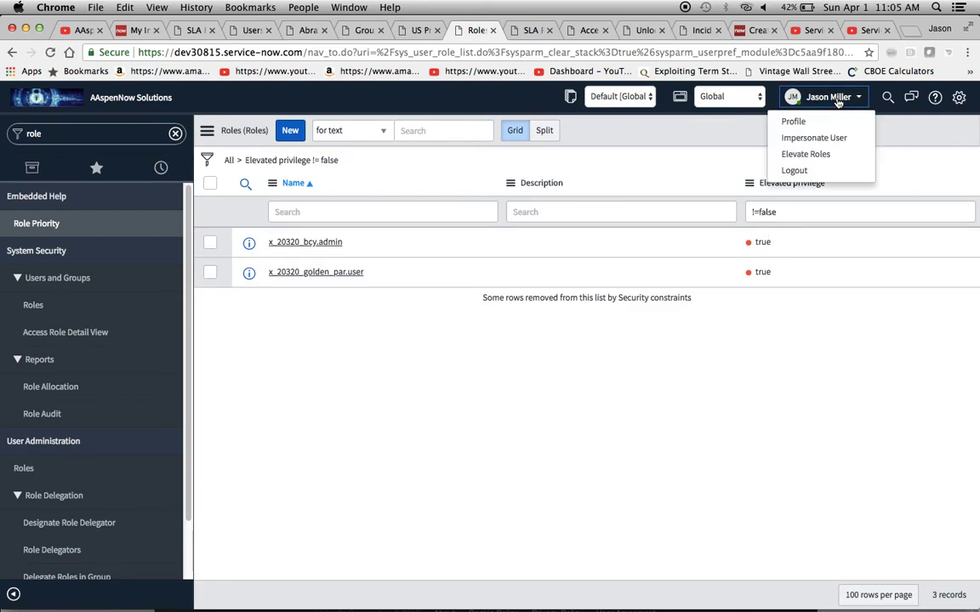
left_click(817, 156)
left_click(366, 184)
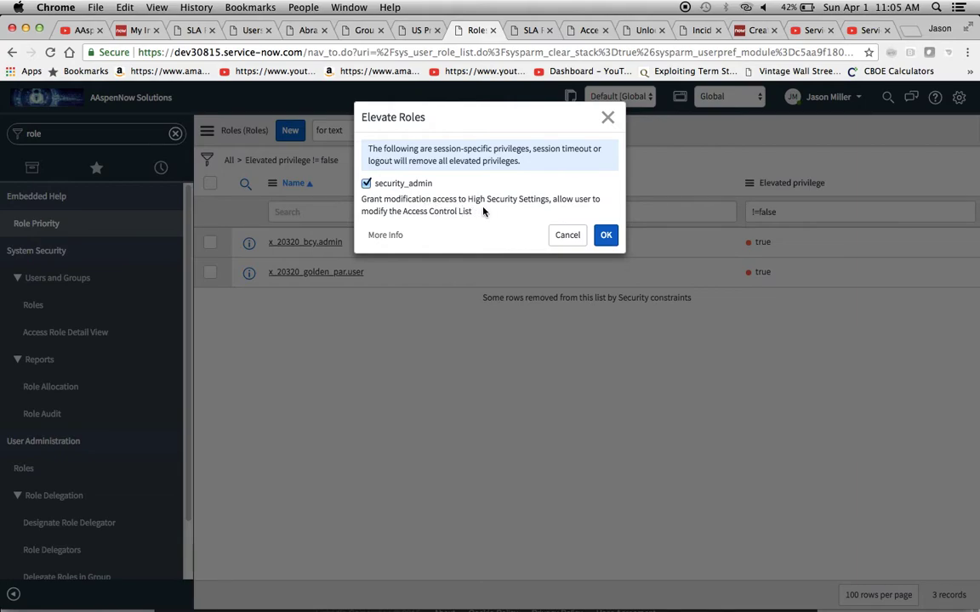
left_click(605, 236)
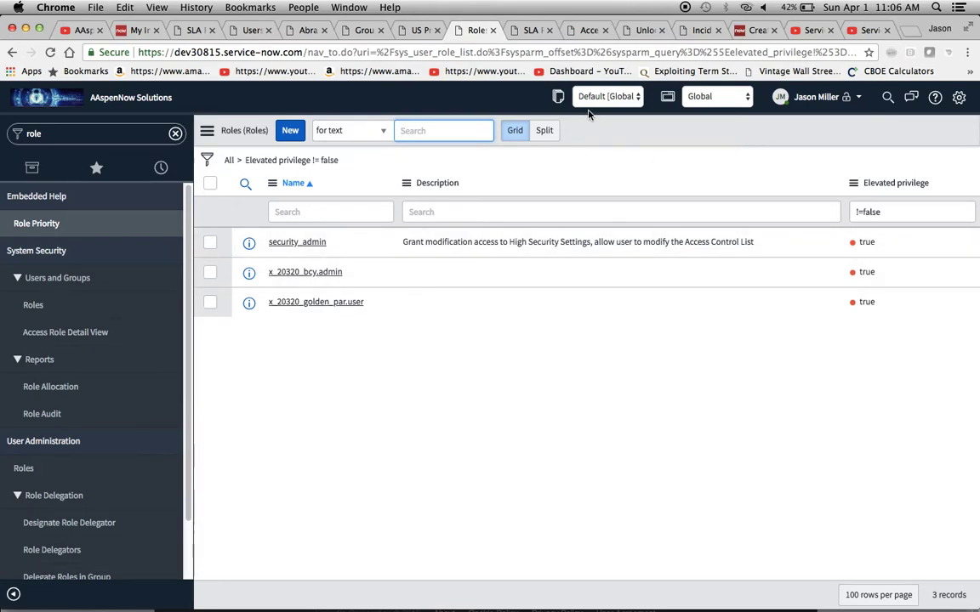
Show the Access Controls (ACL) list and refresh it under the elevated role.
left_click(531, 30)
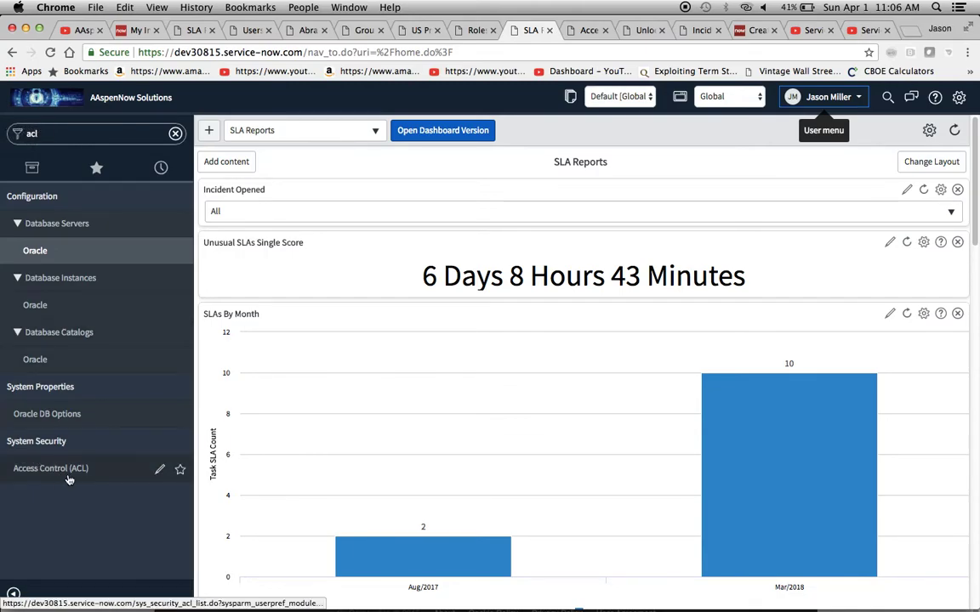
left_click(586, 30)
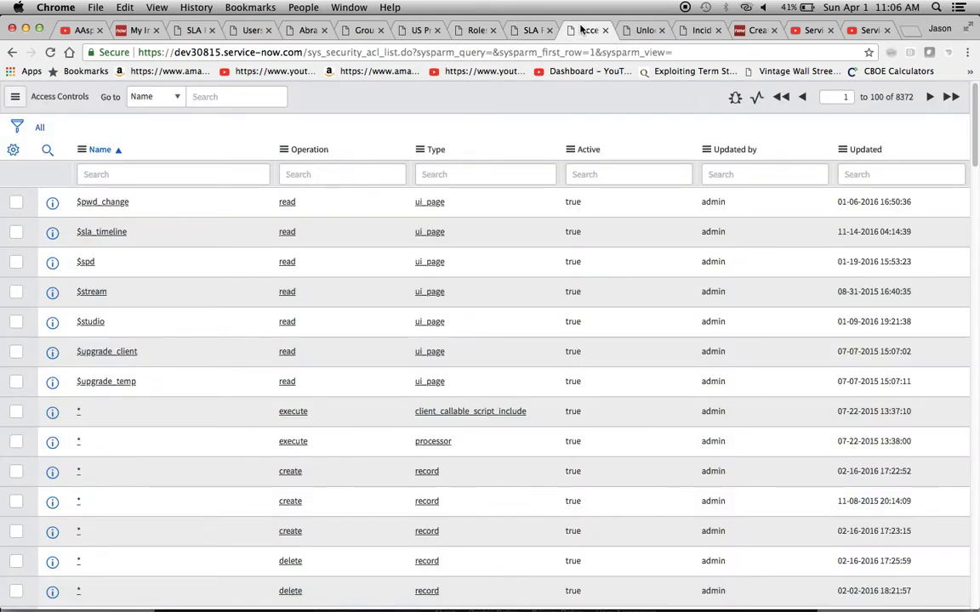
right_click(479, 110)
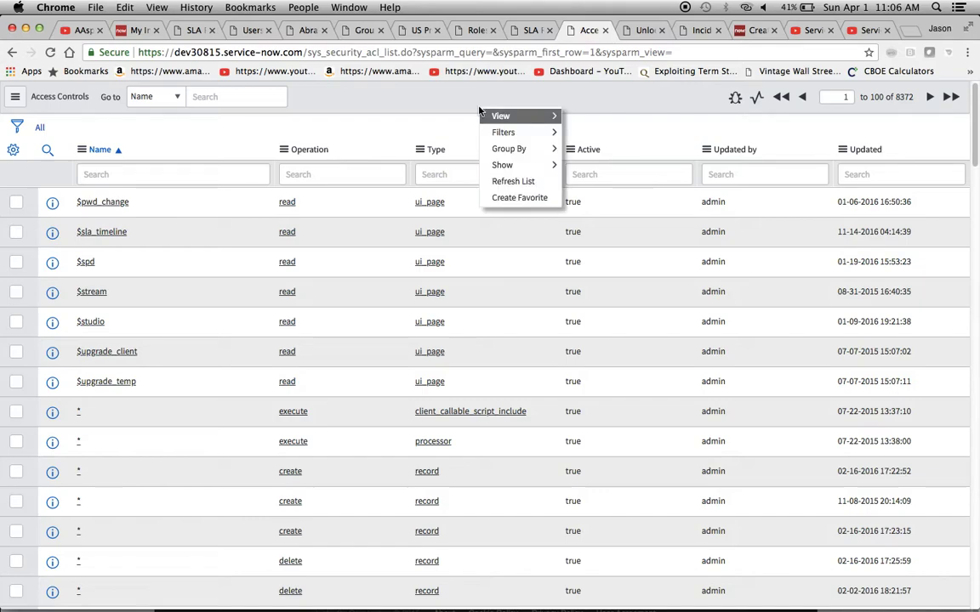
left_click(511, 180)
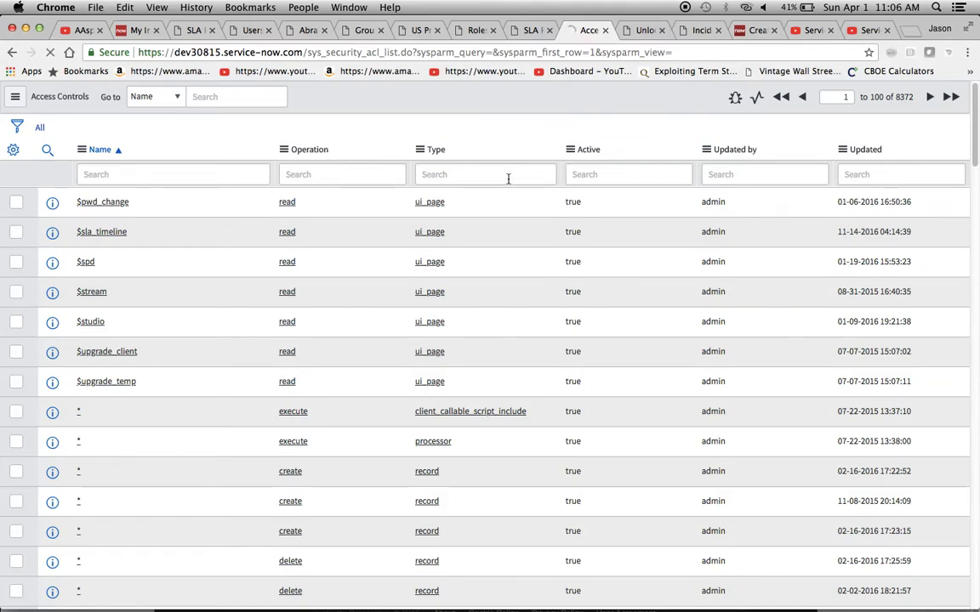
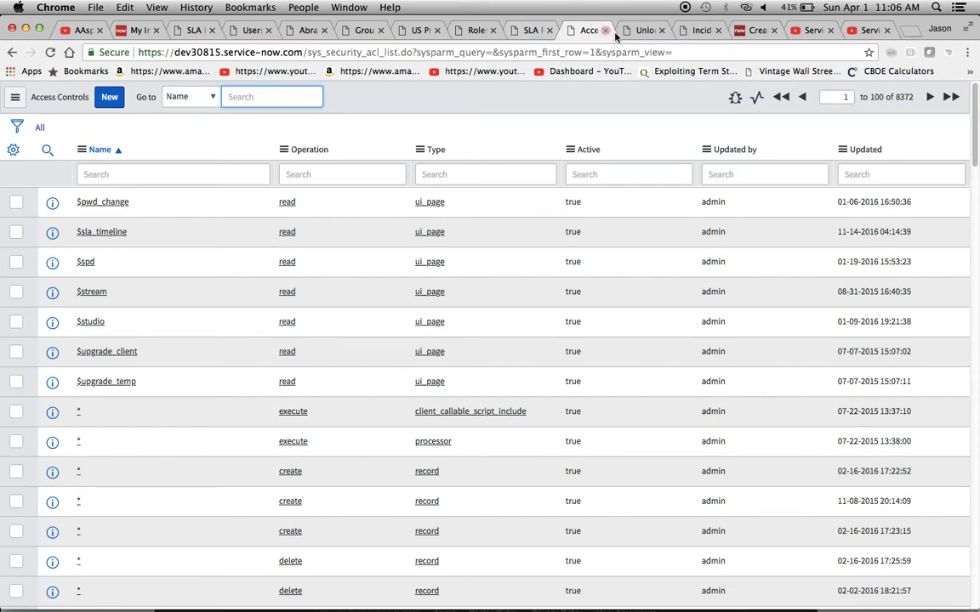
Check the incident's assignment to US Presidents Group 2 and review that group's members.
left_click(639, 30)
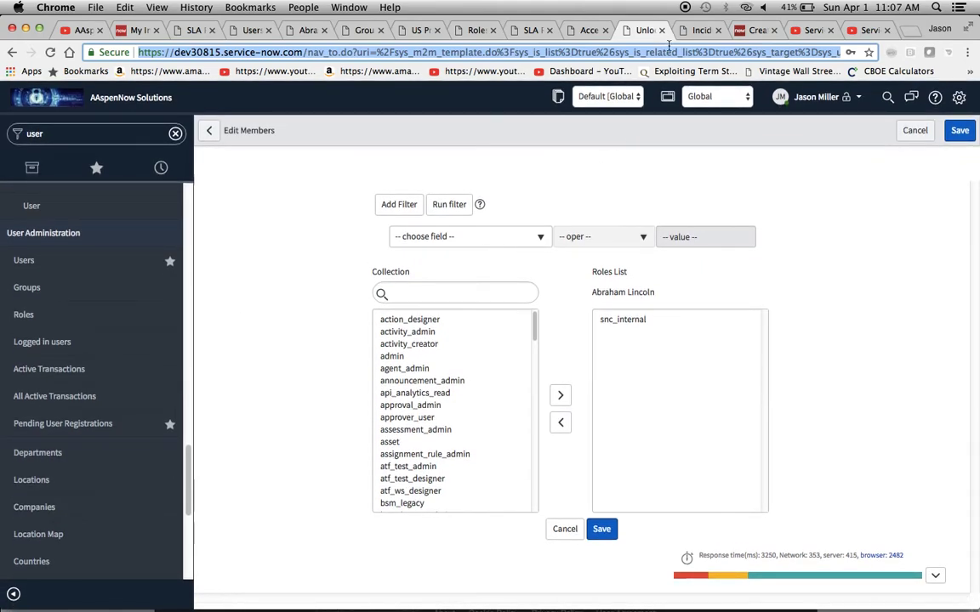
left_click(696, 31)
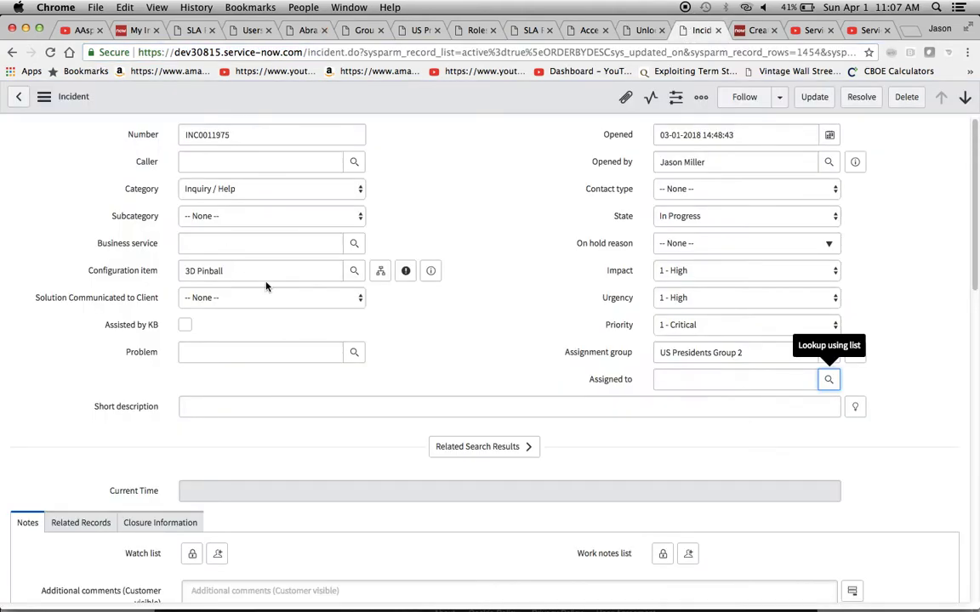
left_click(361, 33)
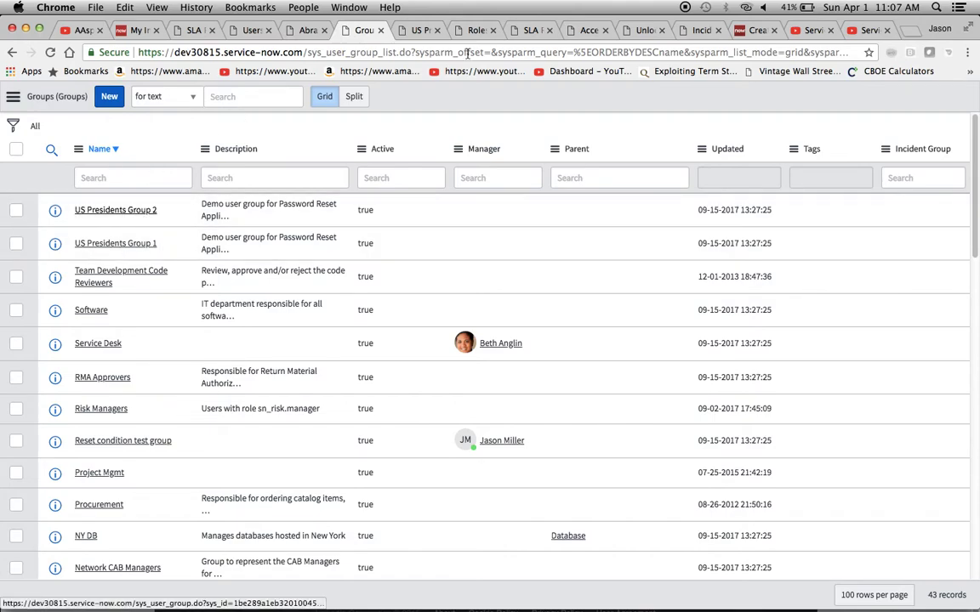
left_click(410, 32)
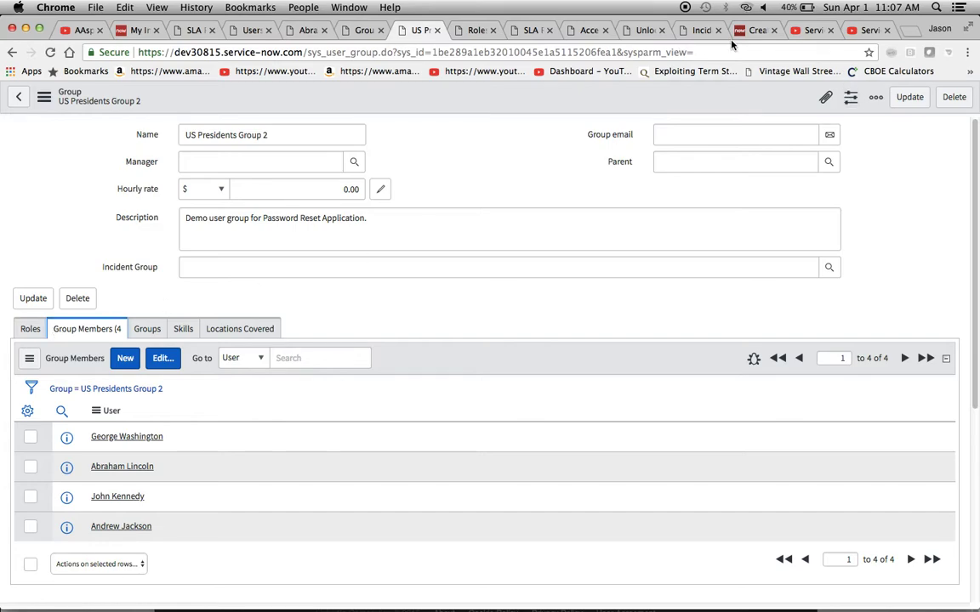
Review the roles listed on the Abraham Lincoln user record, including which ones are inherited.
left_click(306, 30)
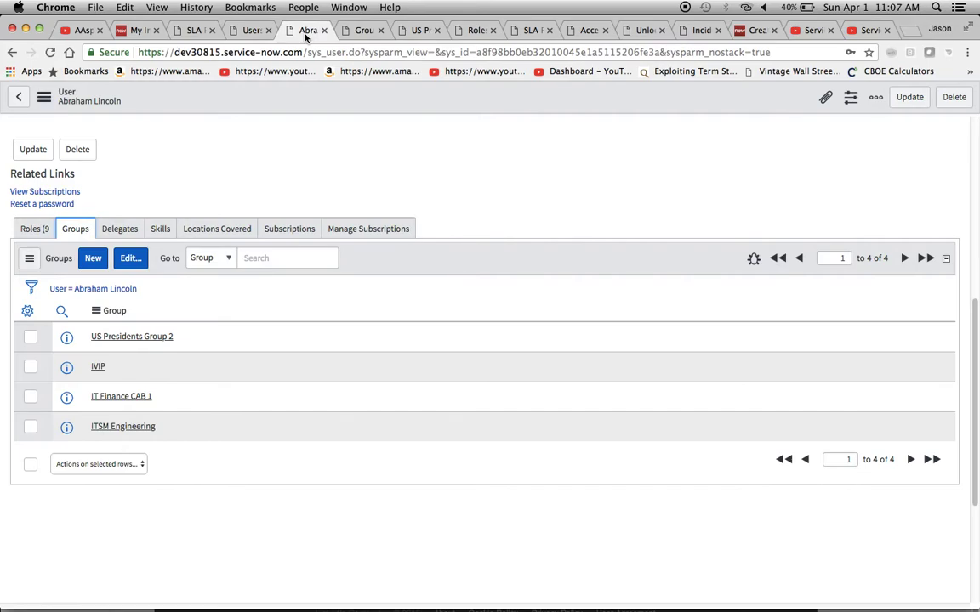
scroll(258, 250, "up", 3)
left_click(33, 400)
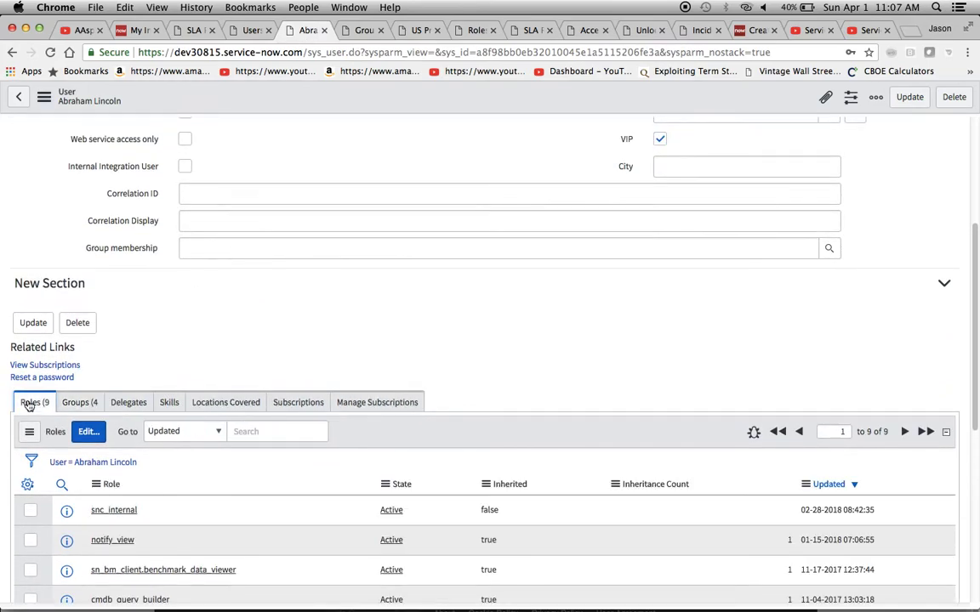
scroll(525, 484, "down", 2)
scroll(525, 483, "down", 2)
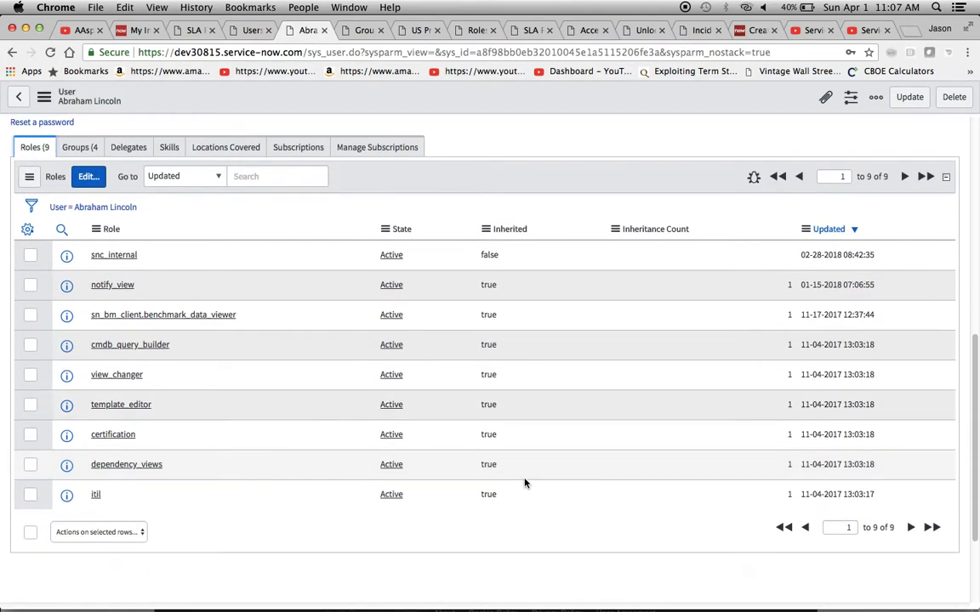
On the incident record, check which users can be selected as Assigned to for US Presidents Group 2, leaving the field empty.
scroll(721, 278, "up", 10)
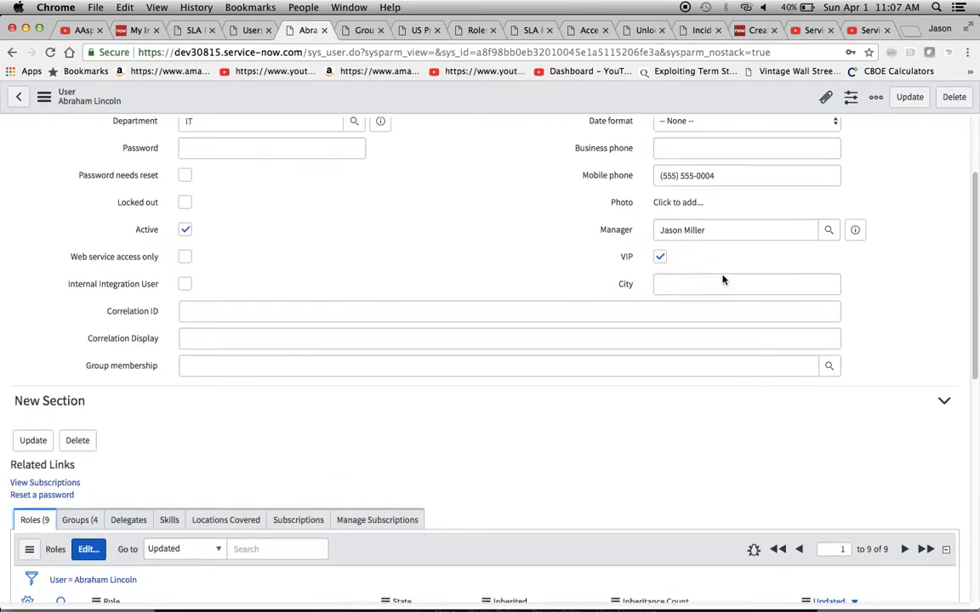
left_click(698, 31)
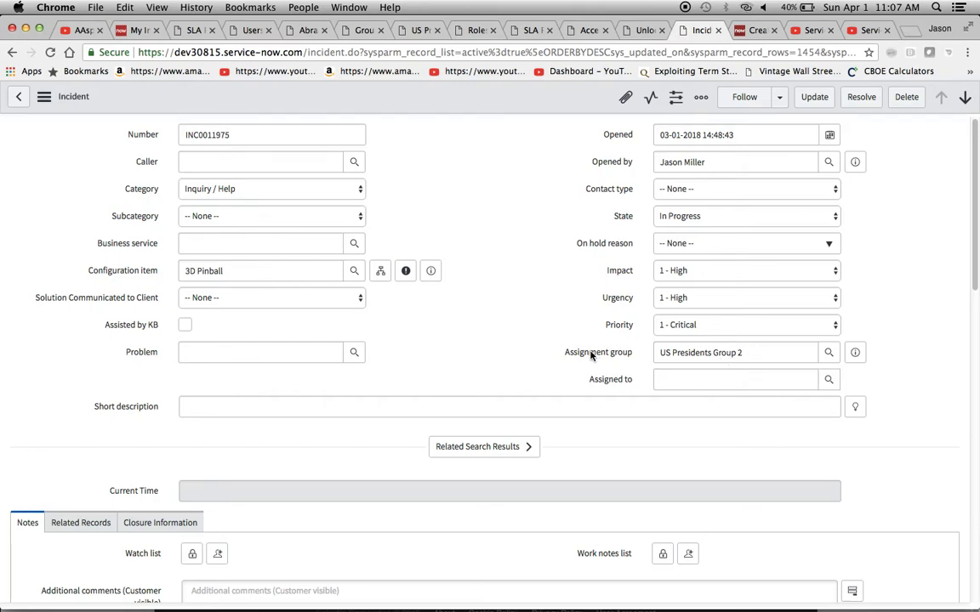
left_click(828, 381)
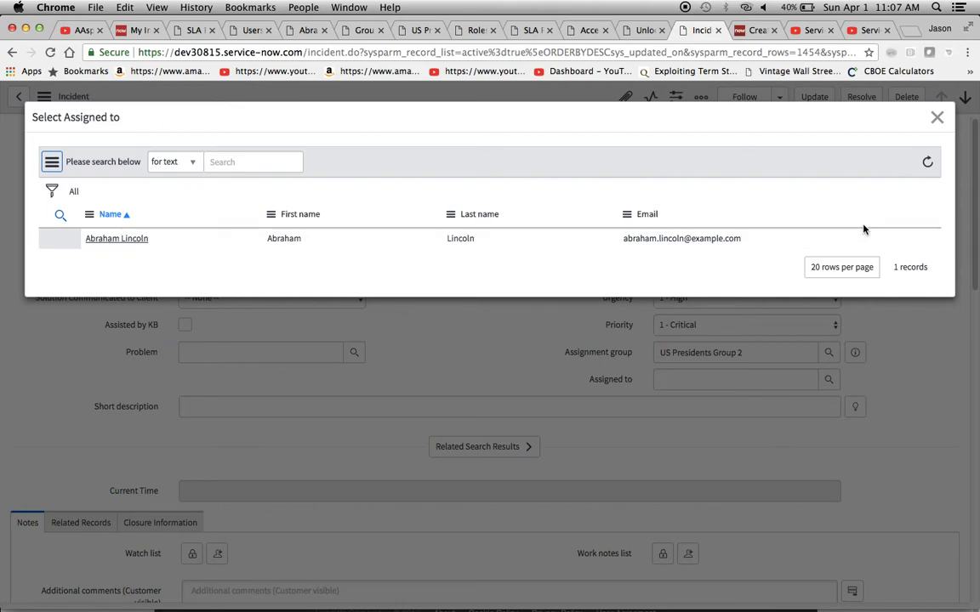
left_click(936, 118)
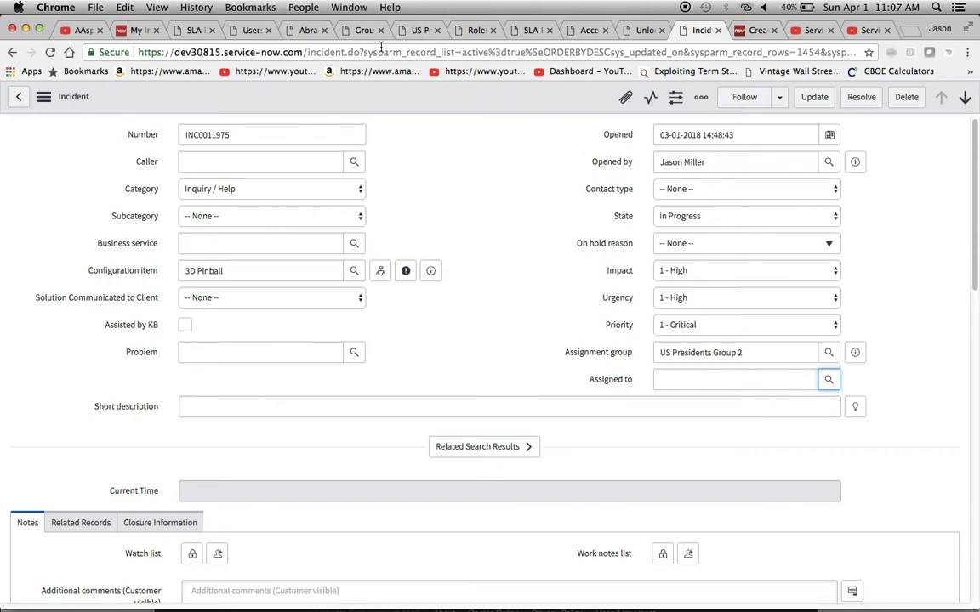
Review the roles and group members on the US Presidents Group 2 record.
left_click(359, 30)
left_click(417, 31)
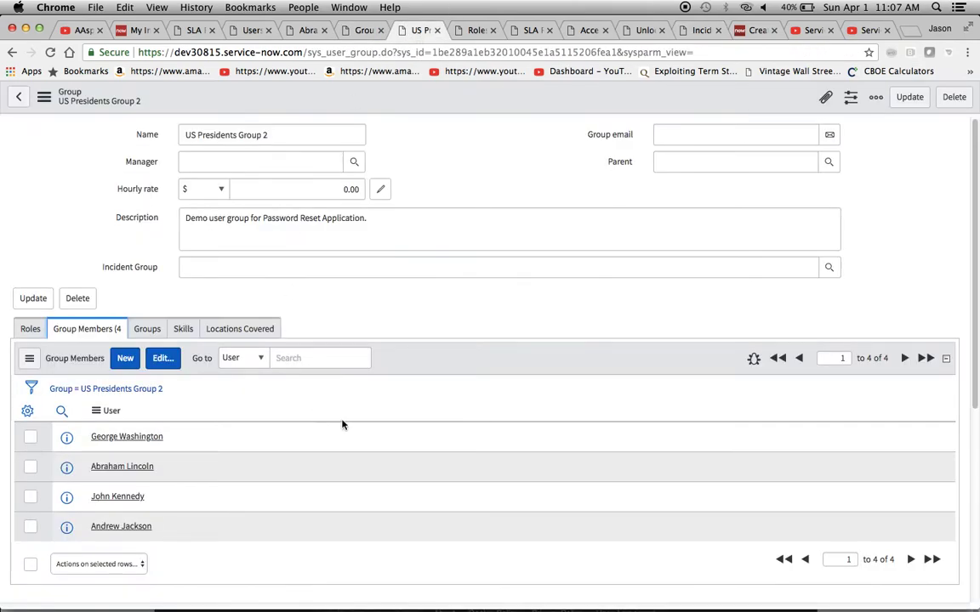
left_click(31, 329)
scroll(103, 372, "down", 2)
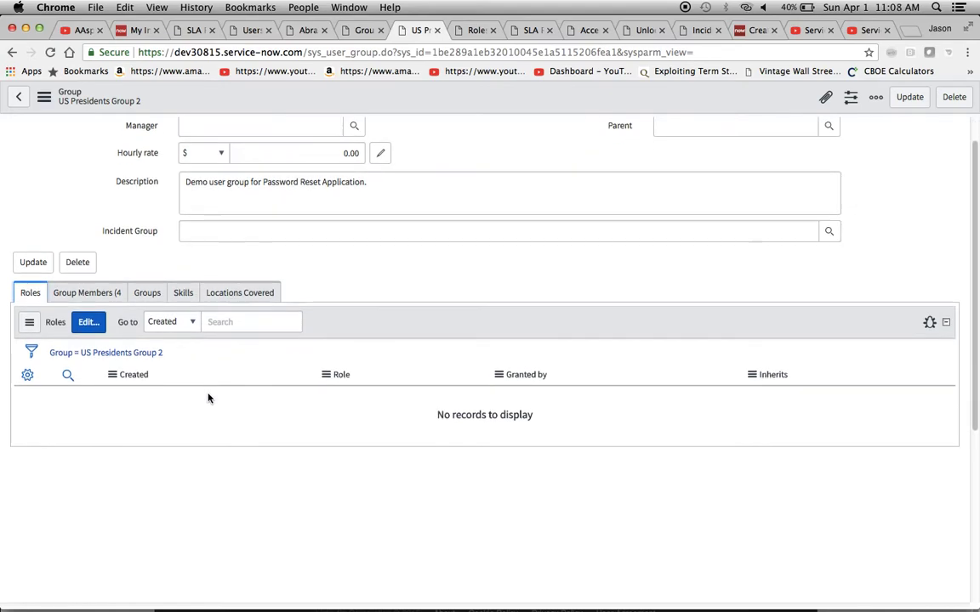
left_click(94, 283)
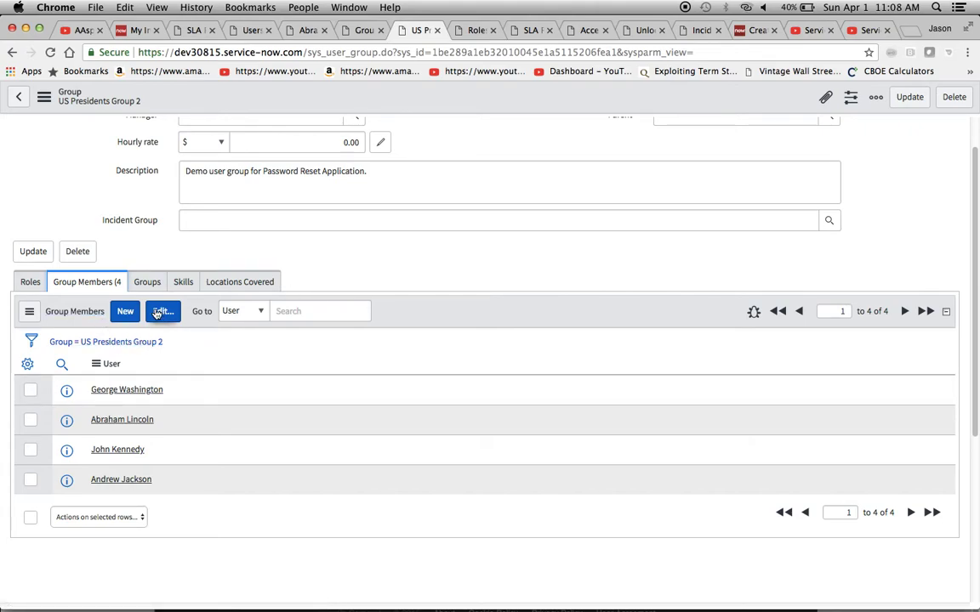
Add the itil role to US Presidents Group 2, save it, and review the role messages for its members.
left_click(29, 282)
left_click(86, 314)
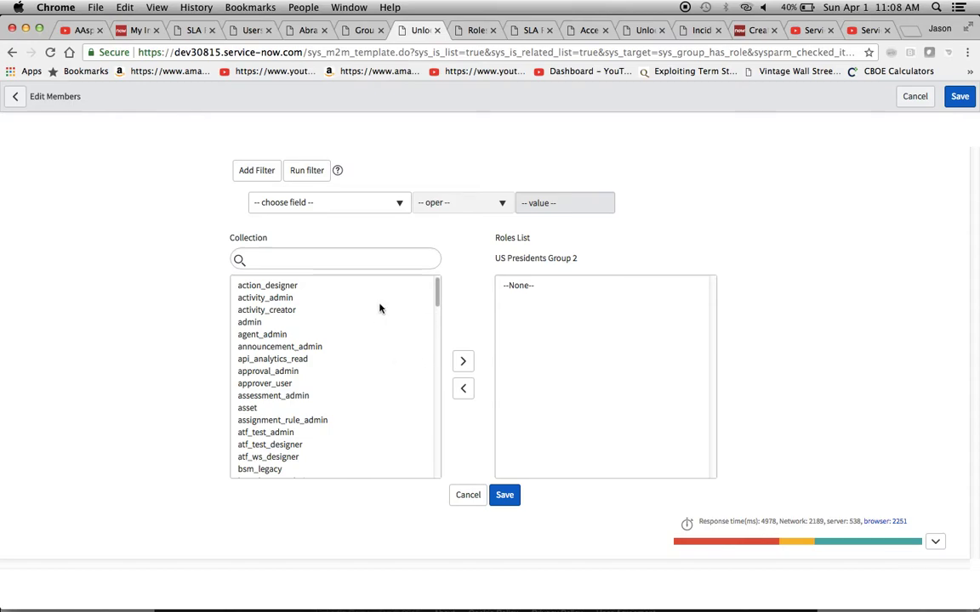
left_click(249, 259)
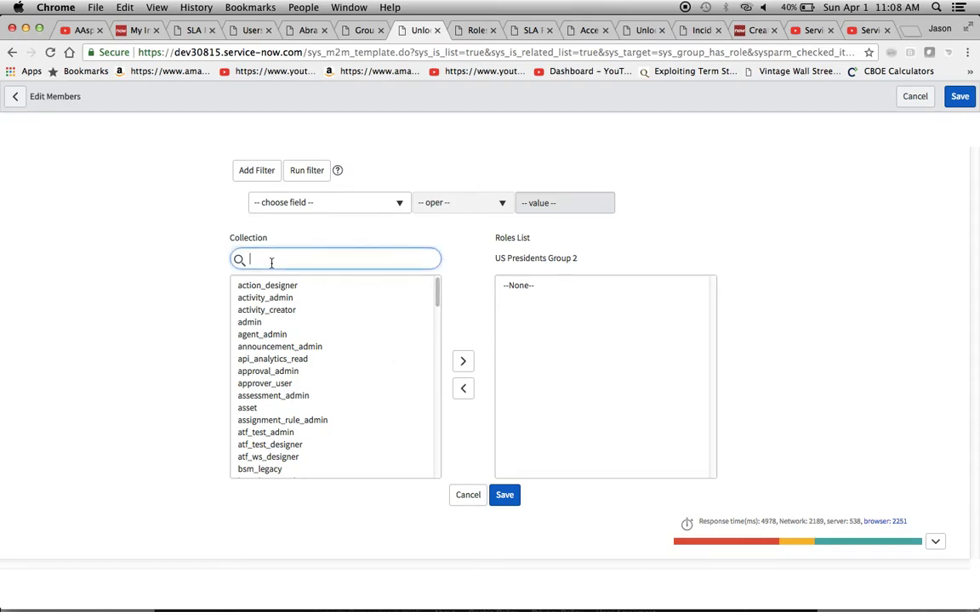
type("itil")
left_click(264, 287)
left_click(464, 364)
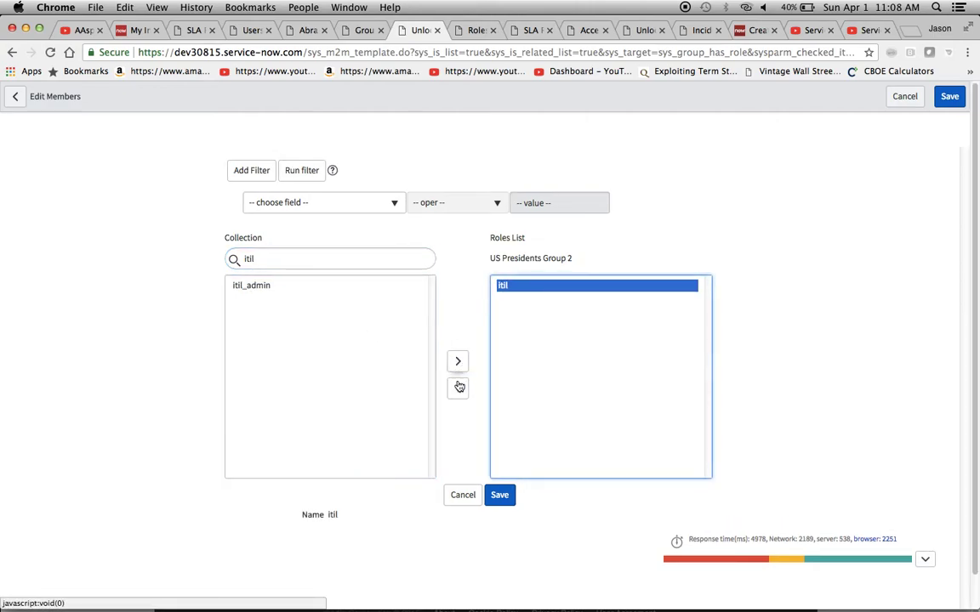
left_click(501, 495)
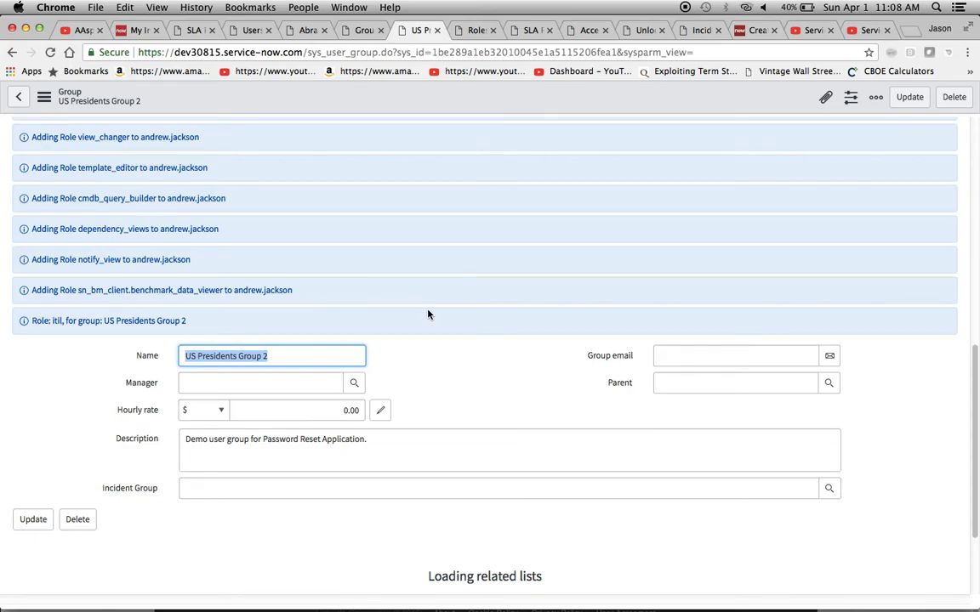
scroll(424, 306, "up", 10)
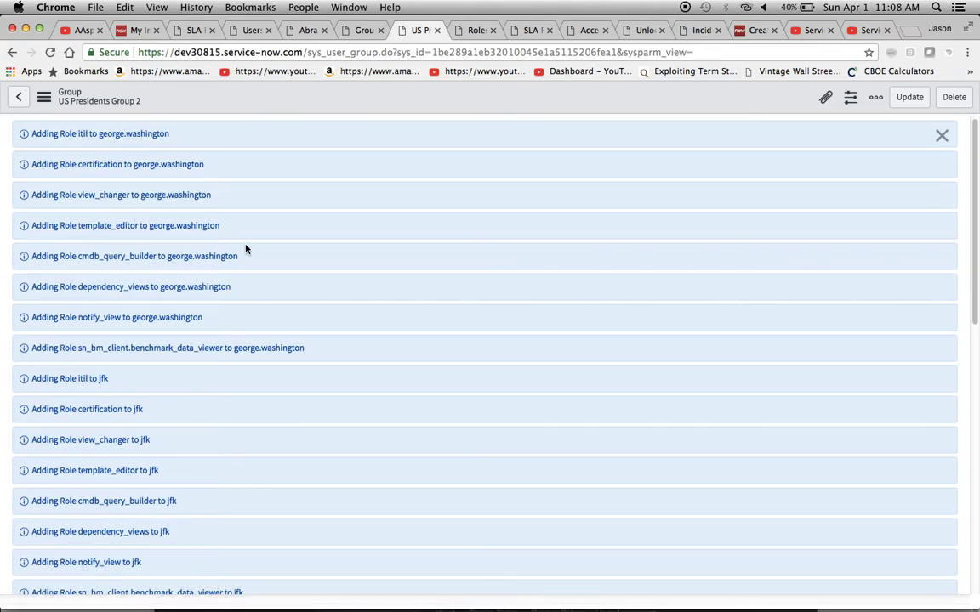
scroll(246, 250, "down", 8)
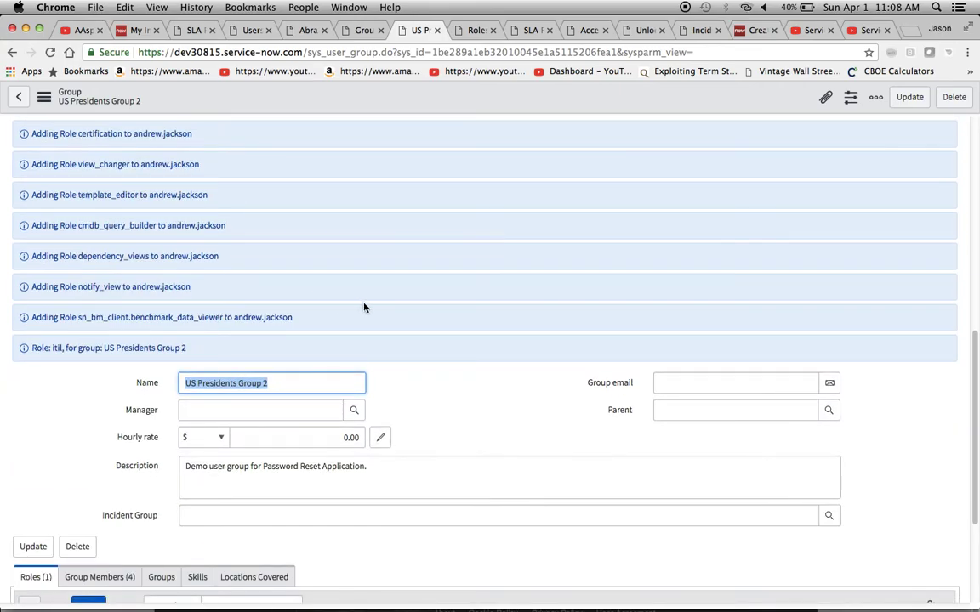
Reload the incident form and recheck the Assigned to candidates for US Presidents Group 2 without choosing one.
left_click(695, 30)
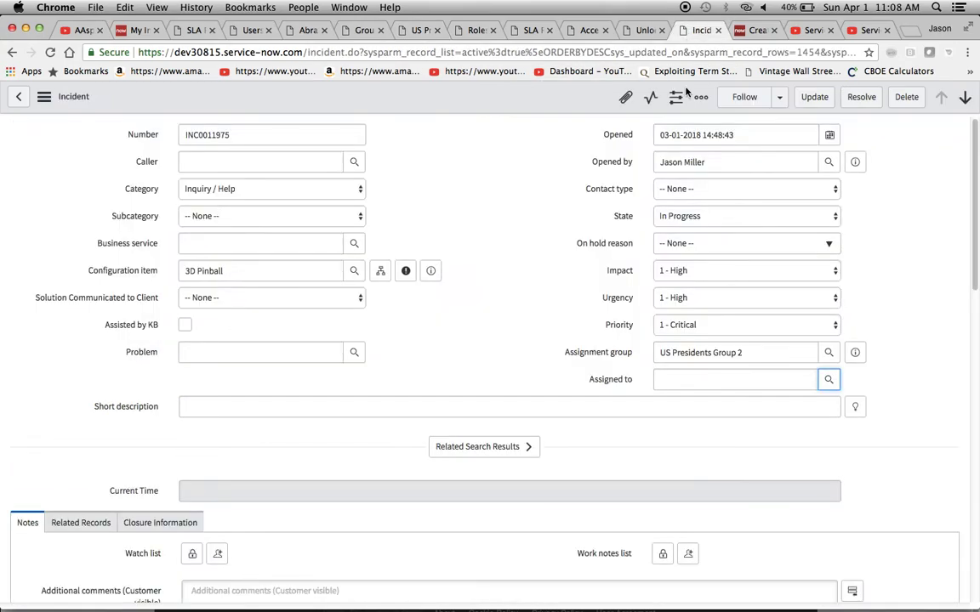
right_click(496, 104)
left_click(549, 465)
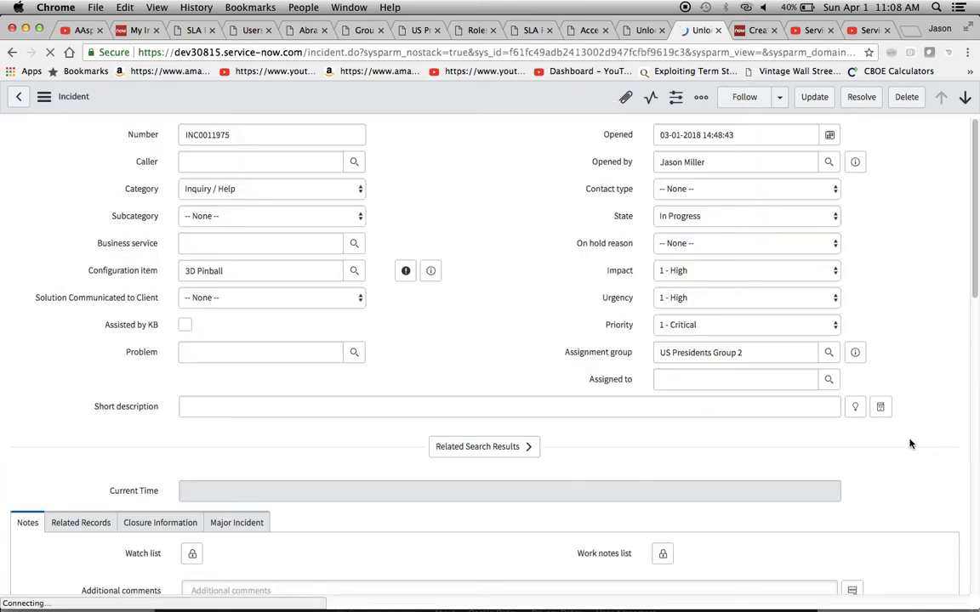
left_click(828, 380)
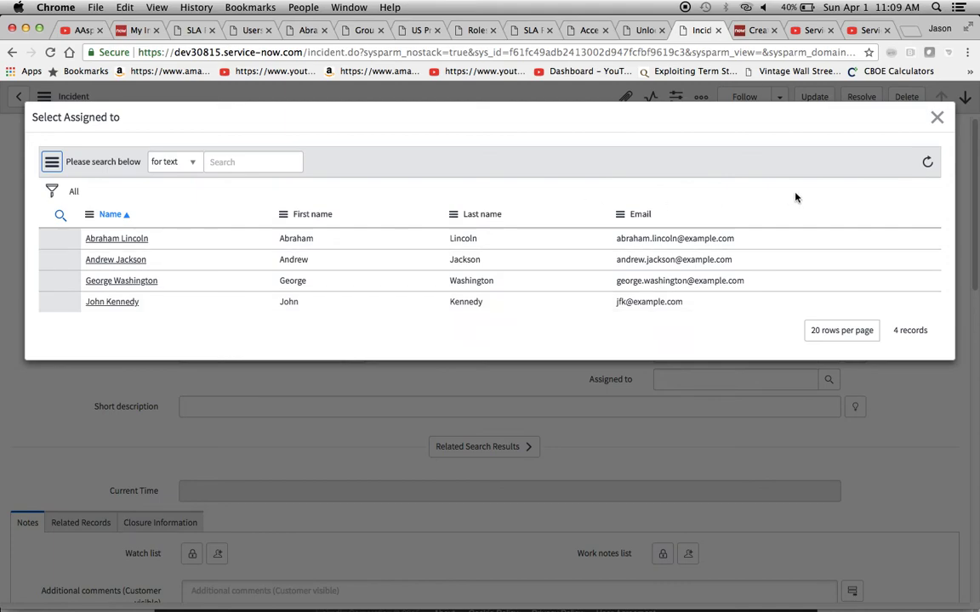
left_click(936, 118)
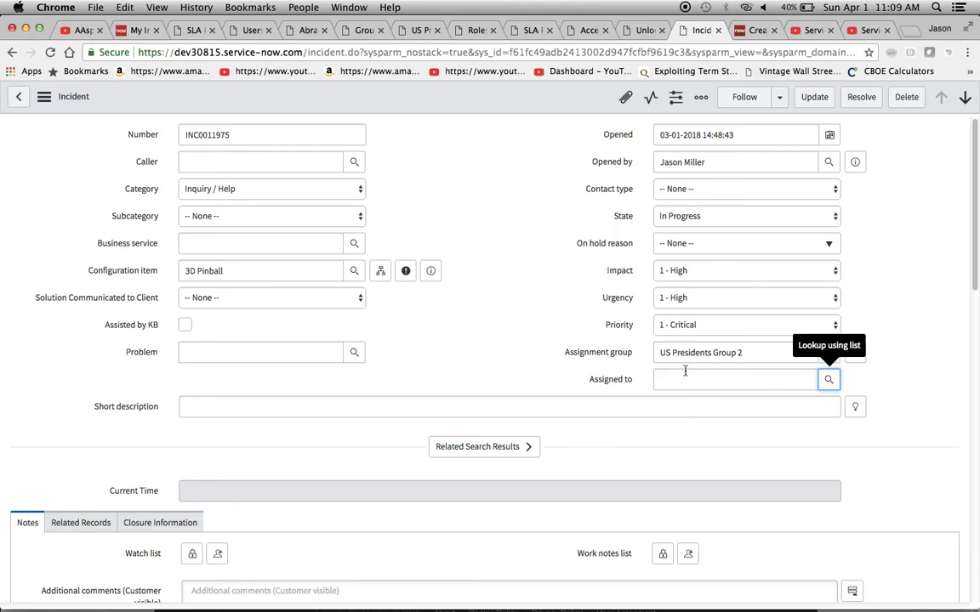
Switch to YouTube and show the Kingston videos on setting up user self-registration and enabling auto processing of its requests.
left_click(805, 31)
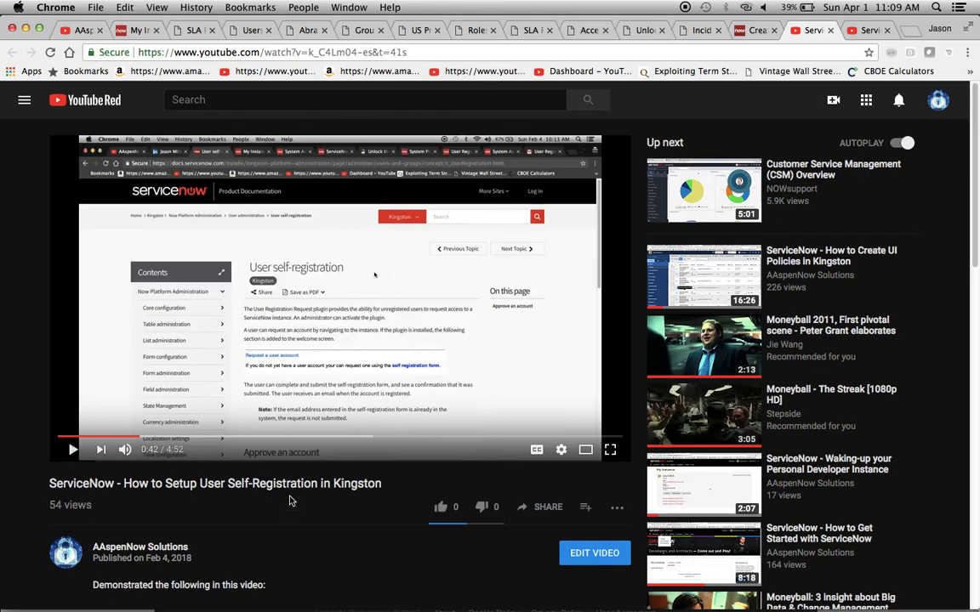
left_click(867, 32)
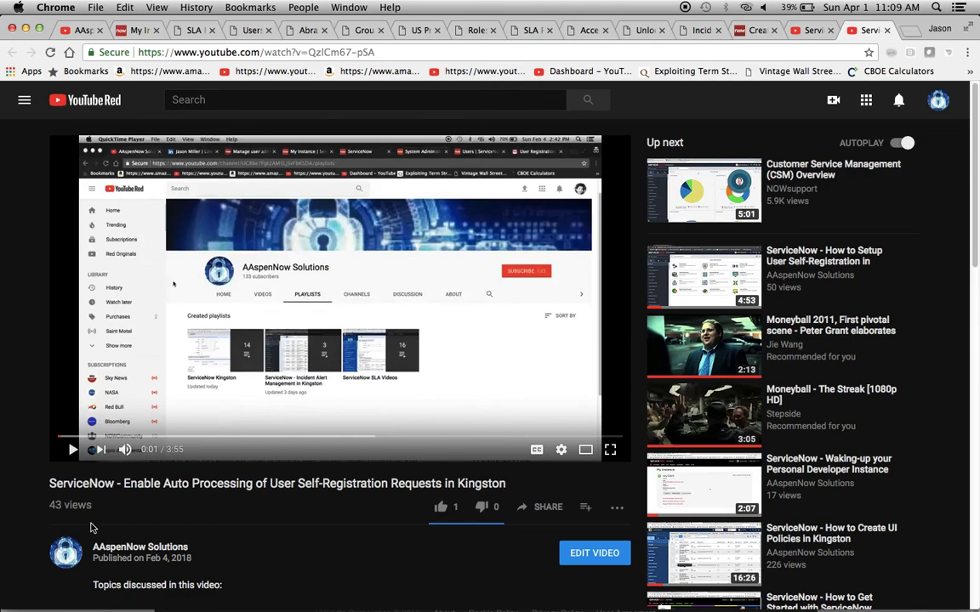